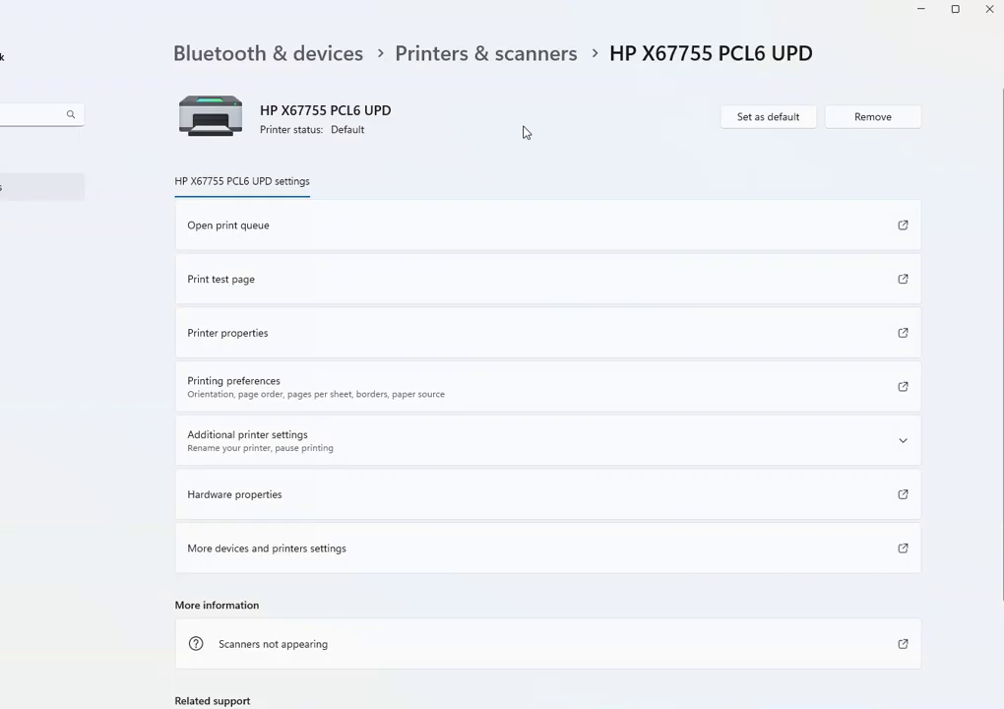
Open the printer's Properties dialog on Device Settings and review the Installable Options
click(301, 345)
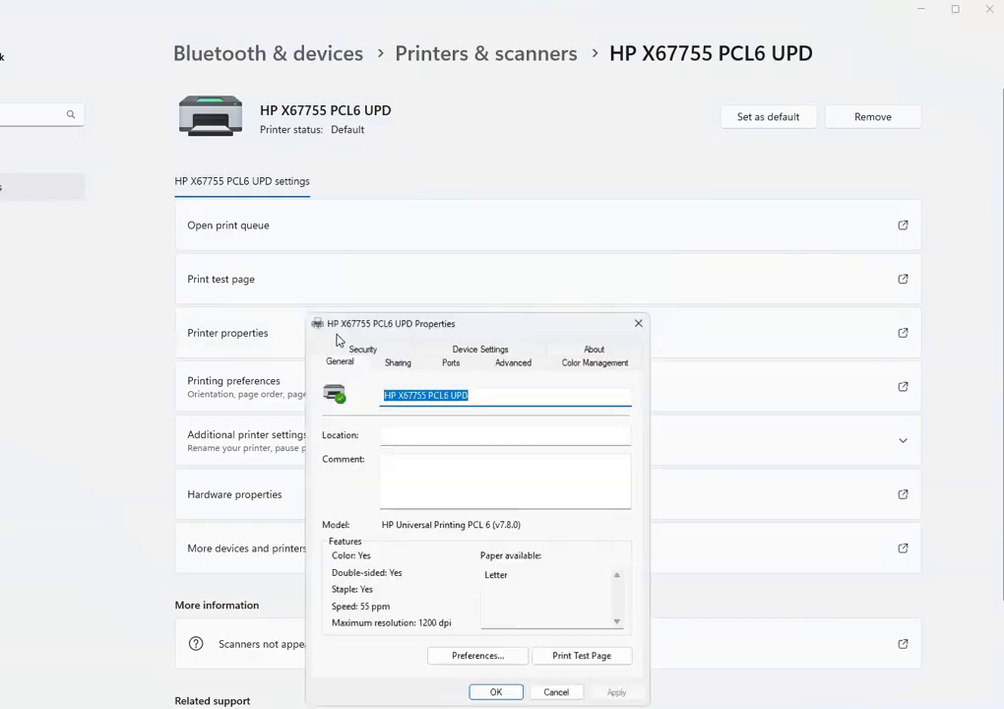
drag(467, 326, 430, 128)
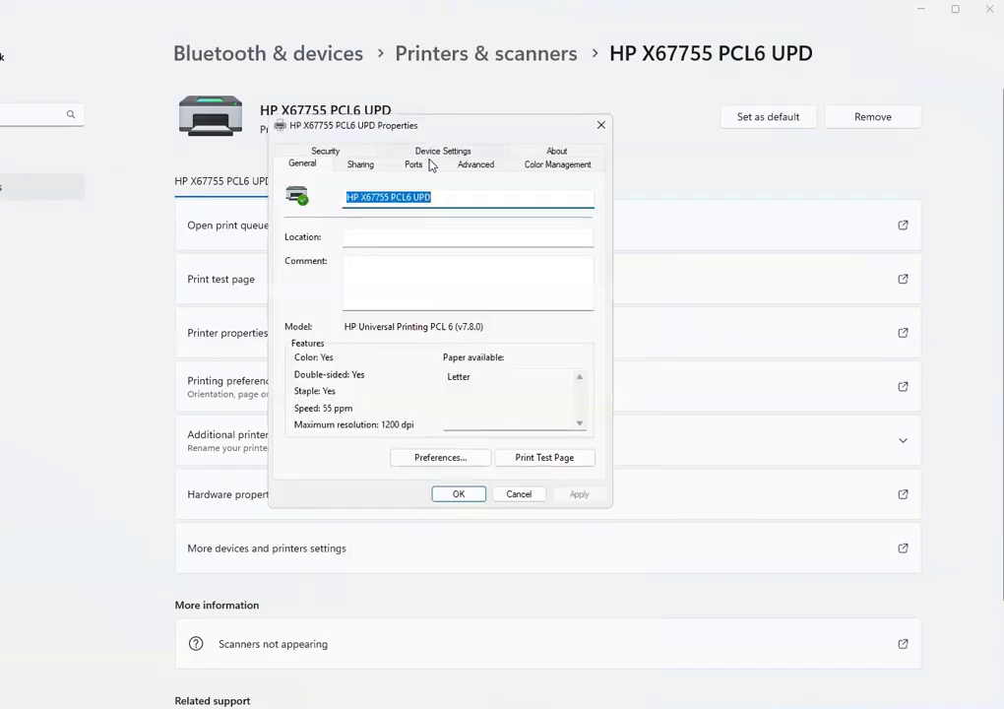
click(443, 155)
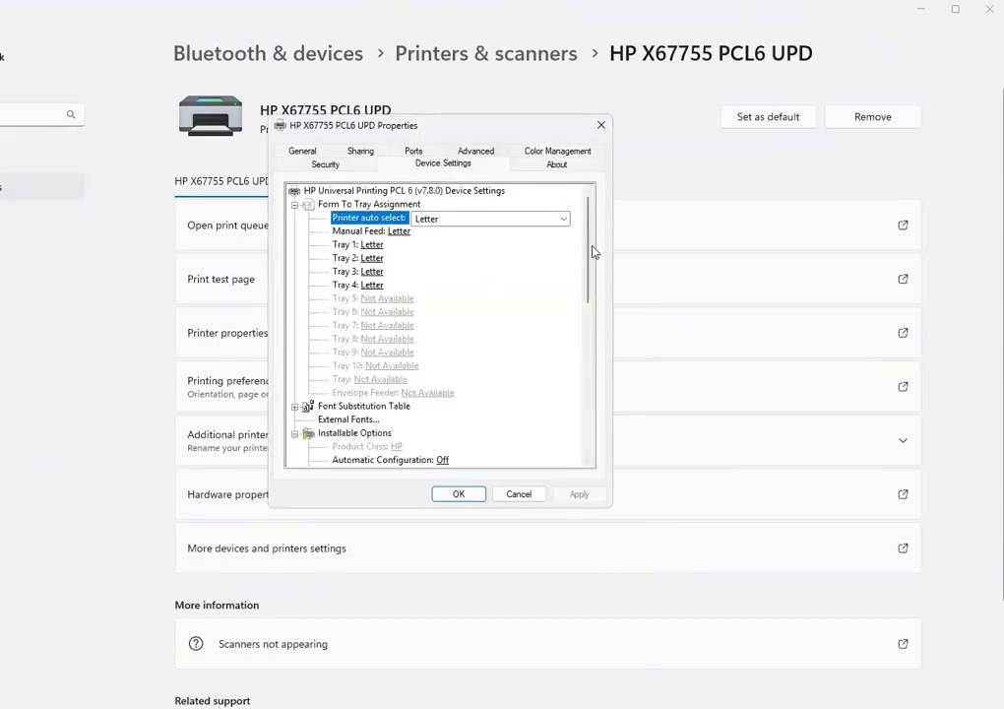
scroll(592, 274, down, 1)
drag(593, 274, 590, 352)
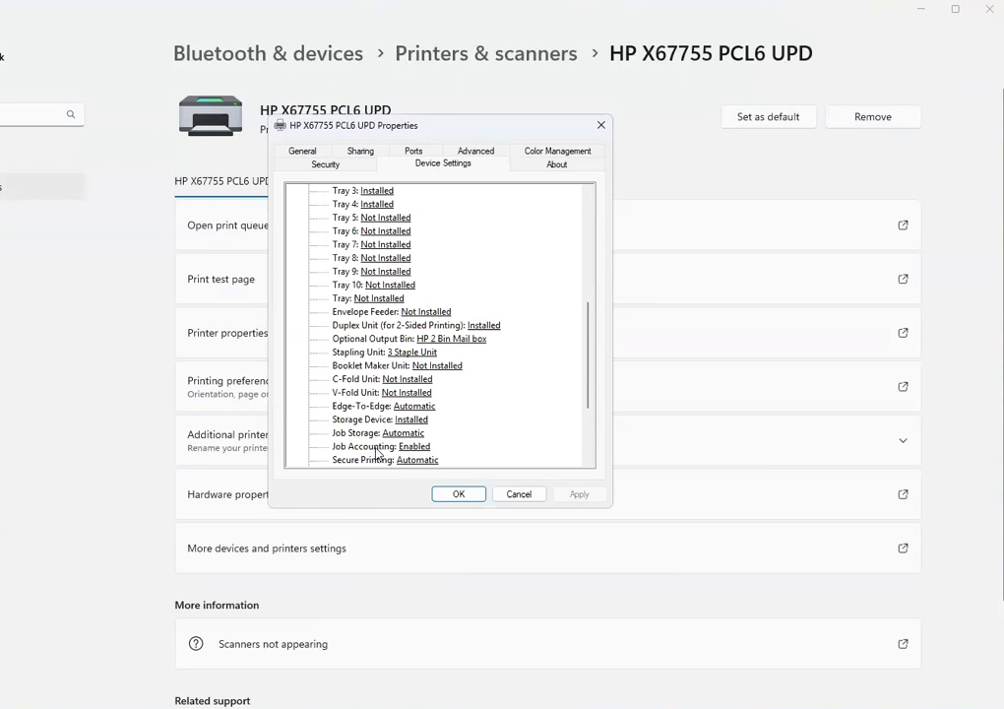
scroll(377, 453, up, 3)
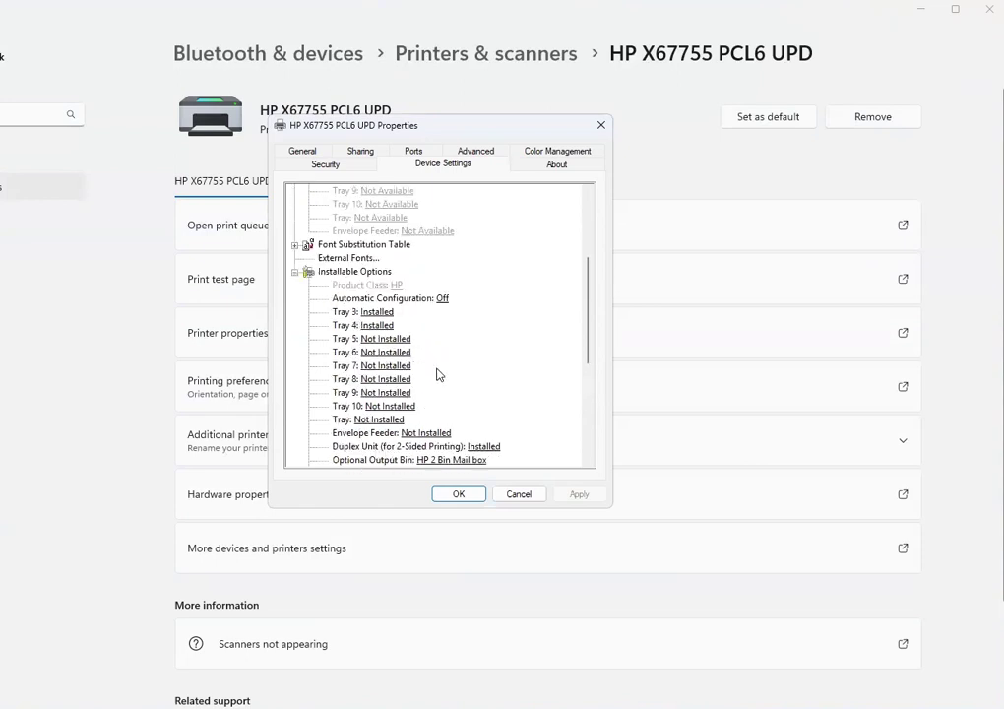
Leave Automatic Configuration at Off and scroll down to Job Accounting: Enabled
click(443, 298)
click(467, 300)
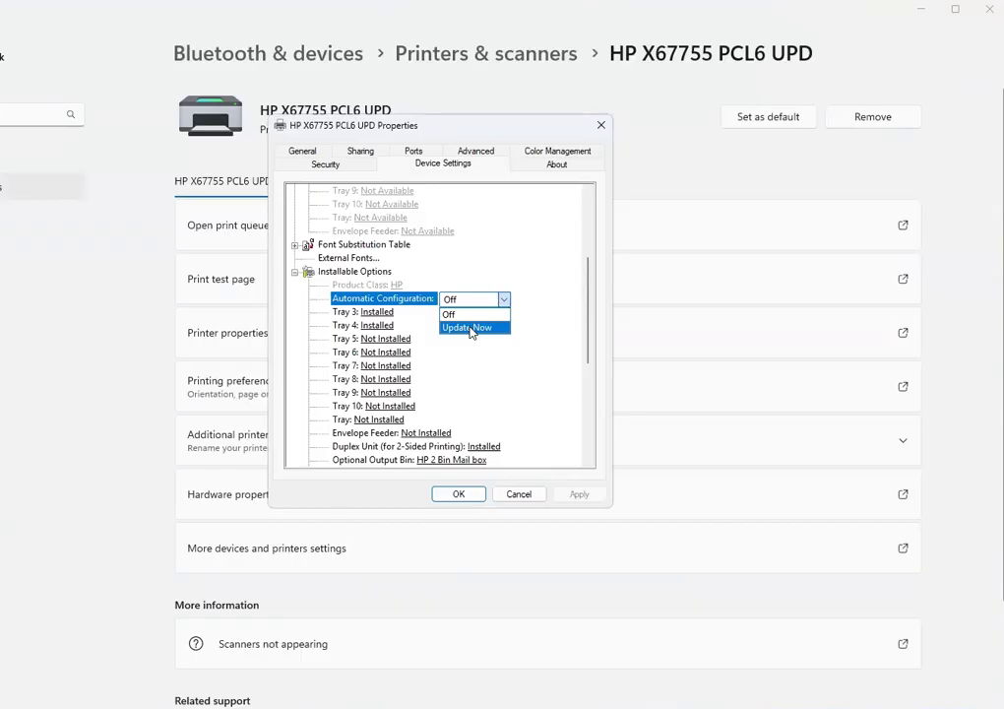
click(553, 317)
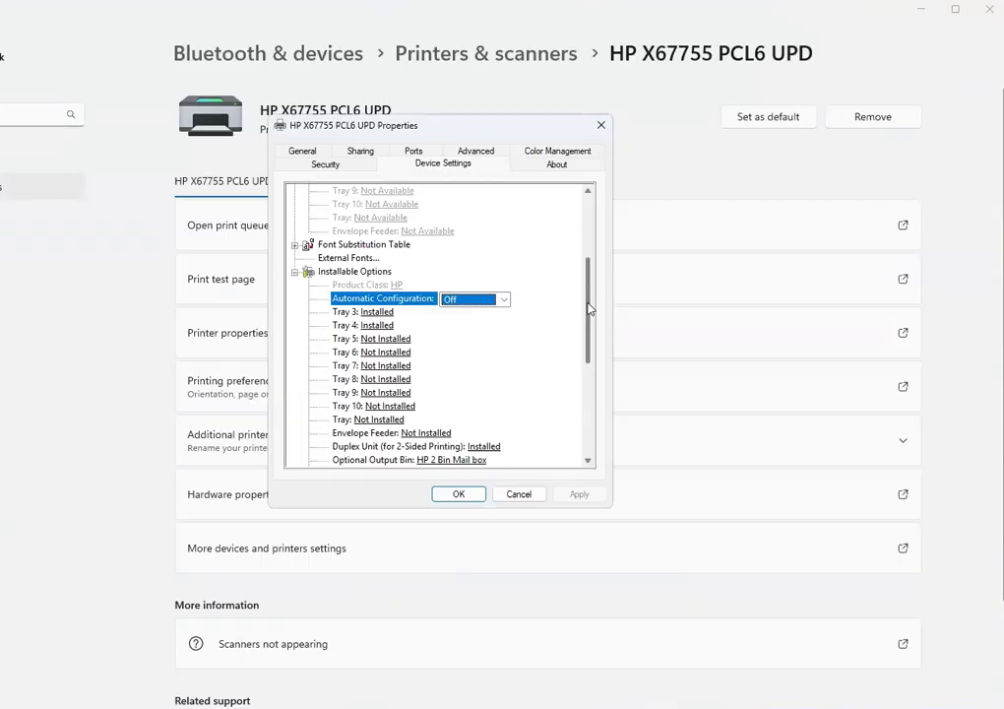
scroll(581, 398, down, 3)
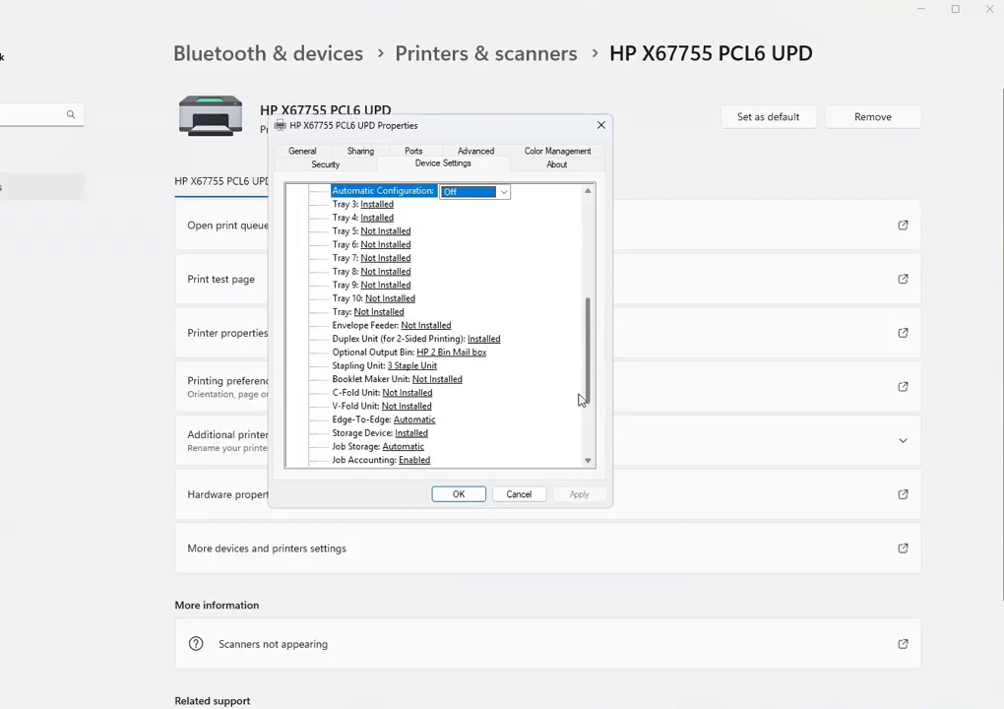
scroll(579, 399, down, 4)
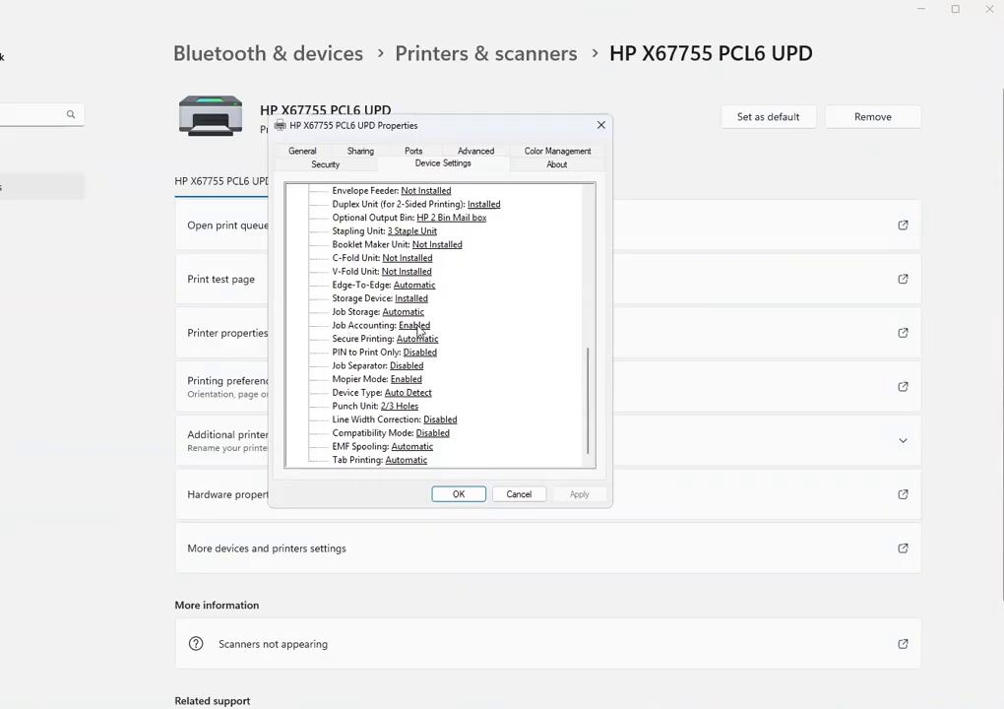
Switch the printer Properties dialog back to the General tab showing the HP Universal Printing PCL 6 model
click(300, 150)
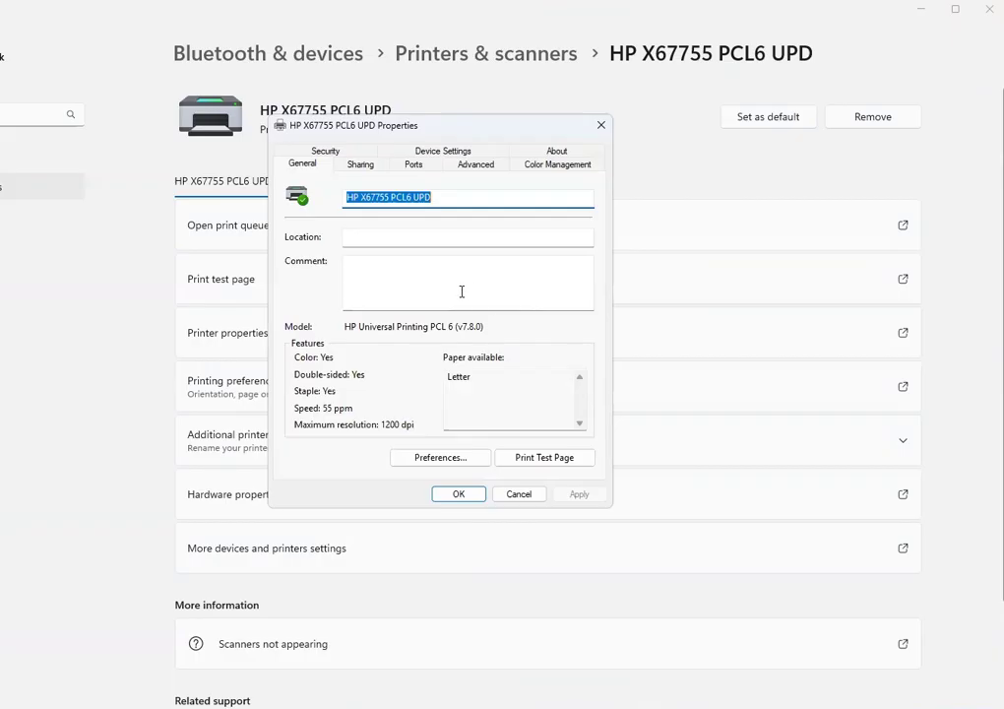
Open Printing Defaults from the Advanced tab at its Job Accounting settings
click(469, 170)
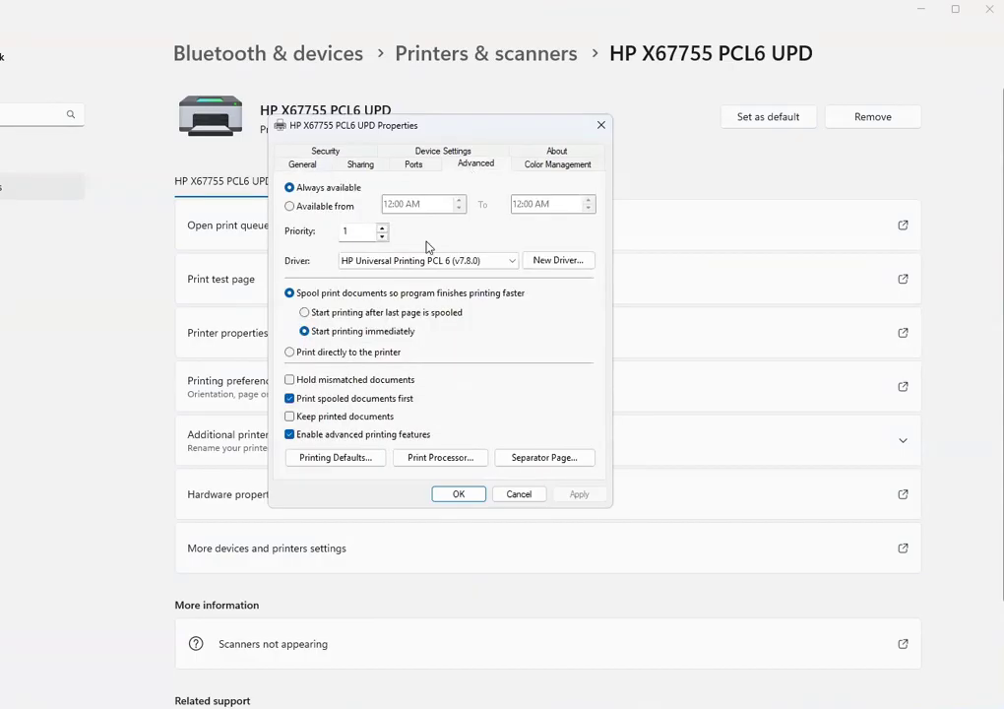
click(328, 458)
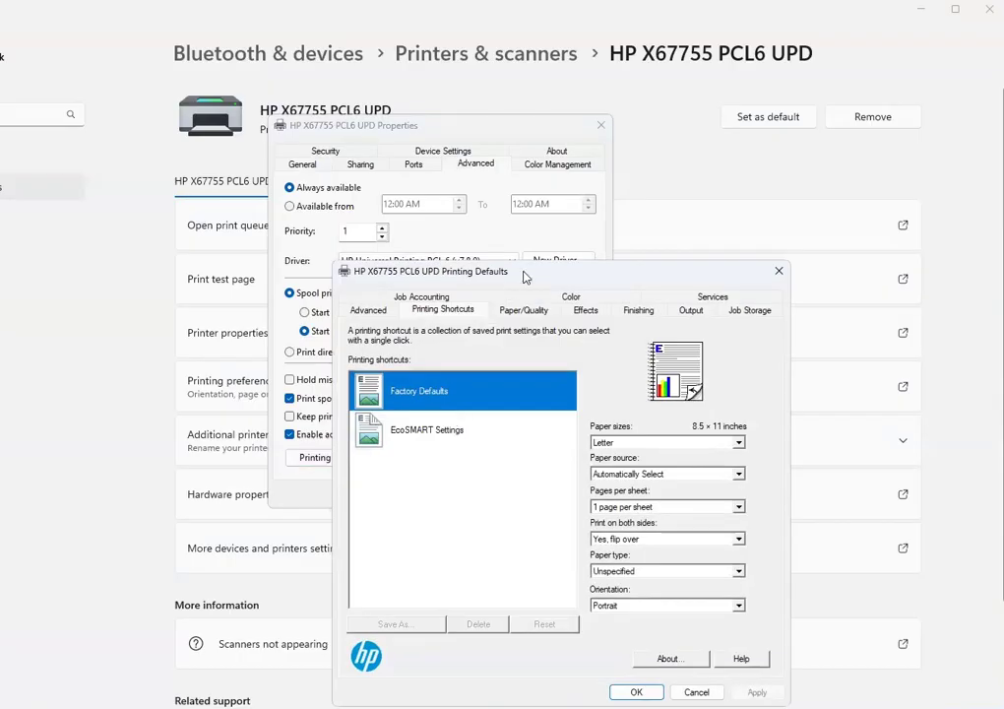
drag(525, 277, 414, 120)
click(313, 153)
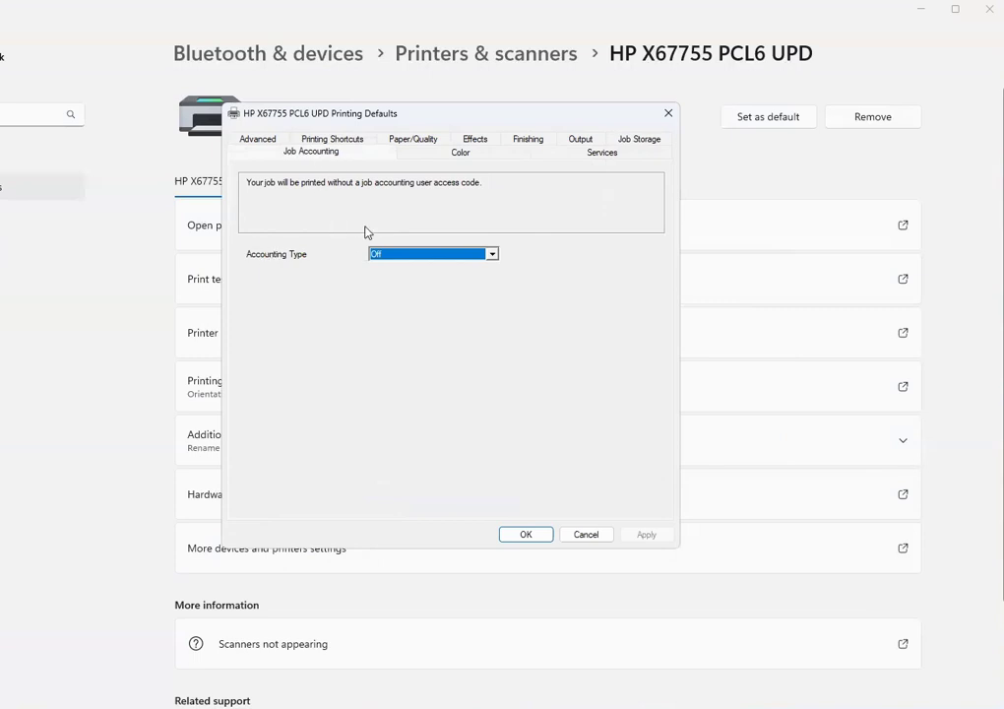
Set Accounting Type to User Access Code only, enter an access code, apply and confirm
click(395, 257)
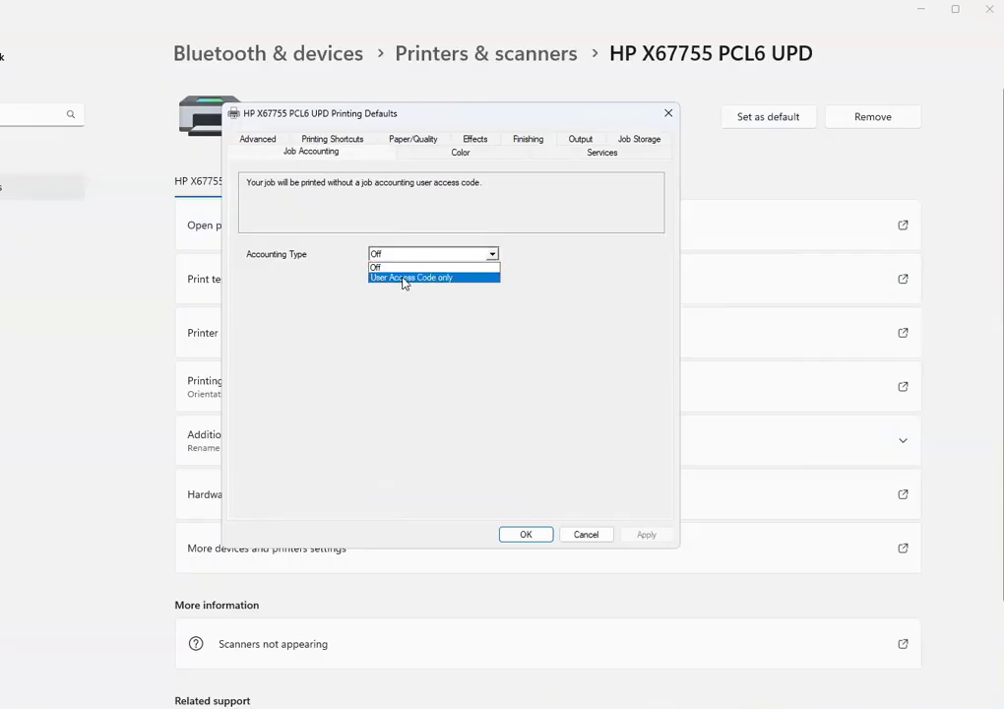
click(403, 279)
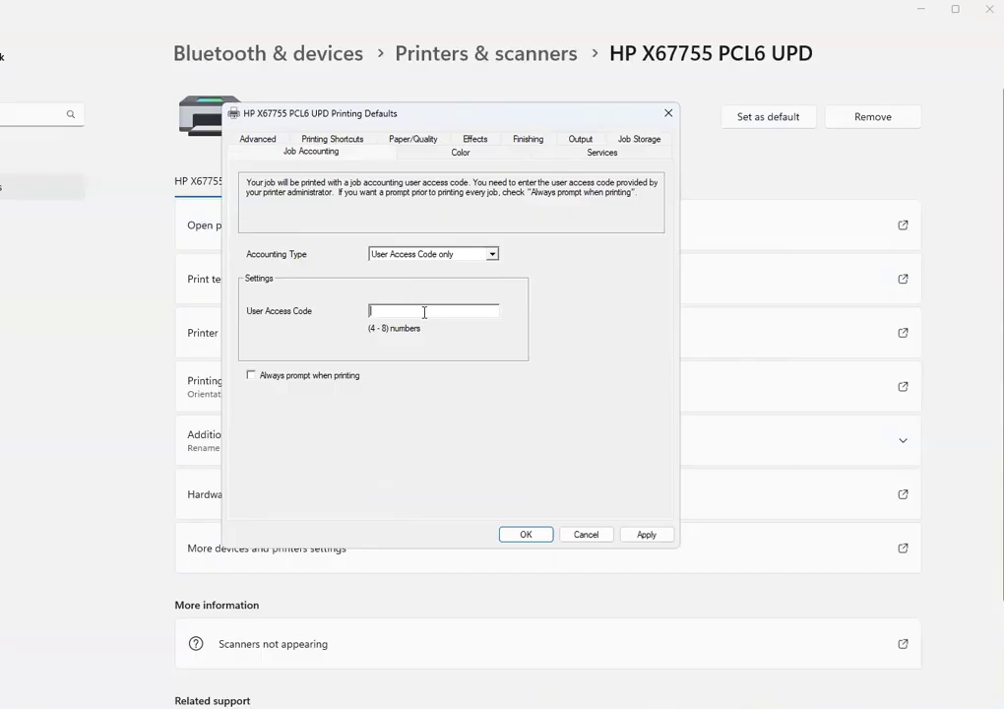
click(252, 378)
click(293, 379)
click(398, 312)
text(1234)
click(647, 535)
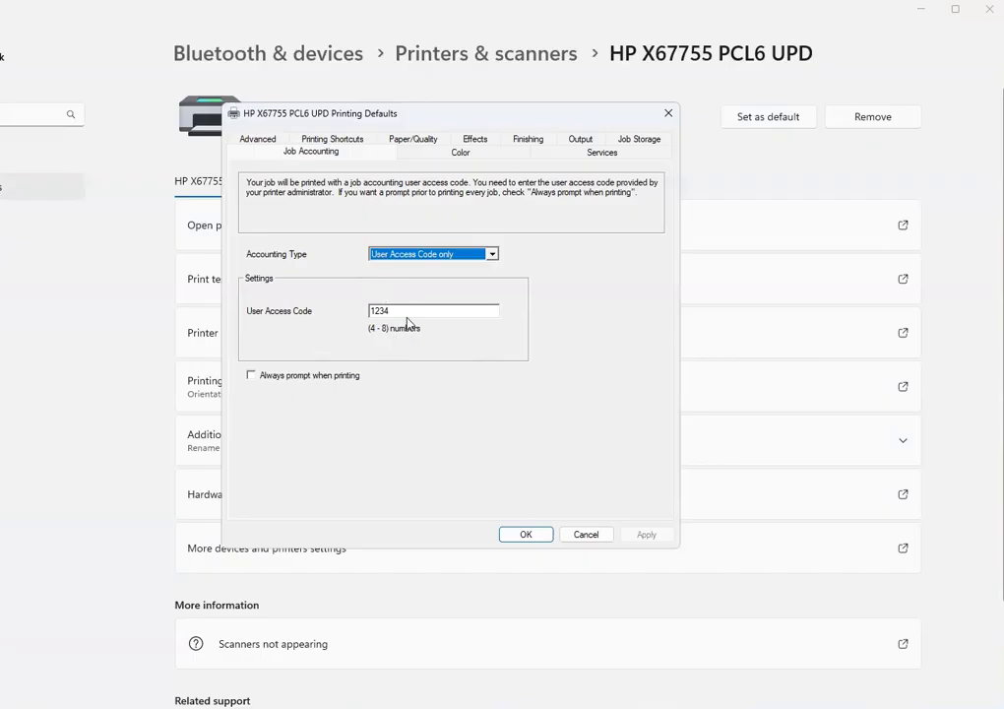
click(537, 541)
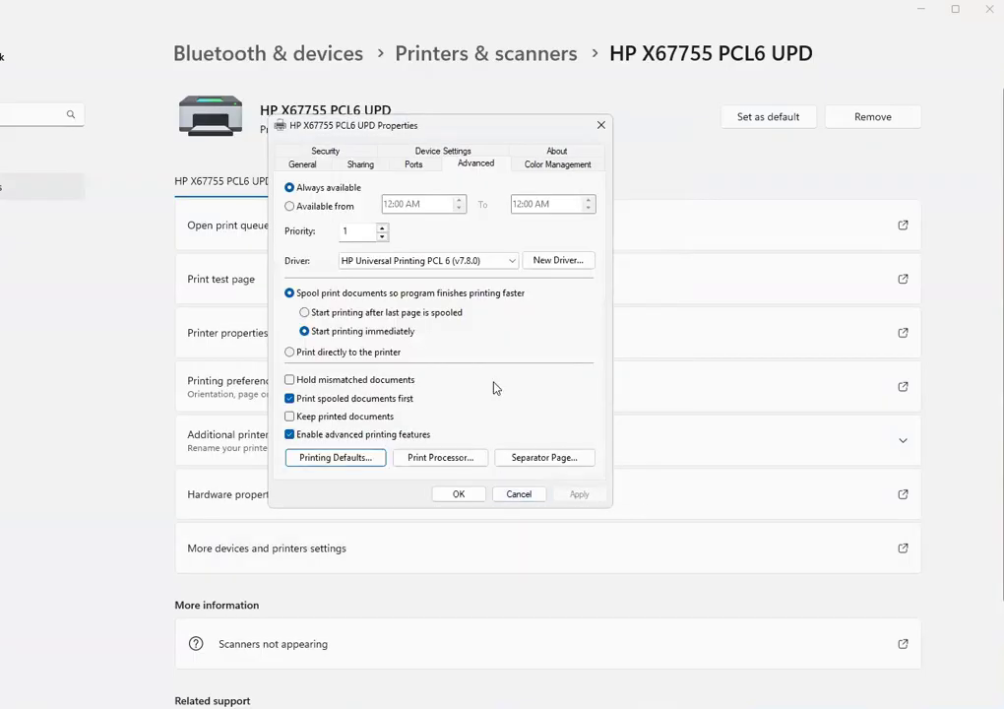
Open Printing Preferences for the HP X67755 printer at the Job Accounting tab, currently Off
click(308, 167)
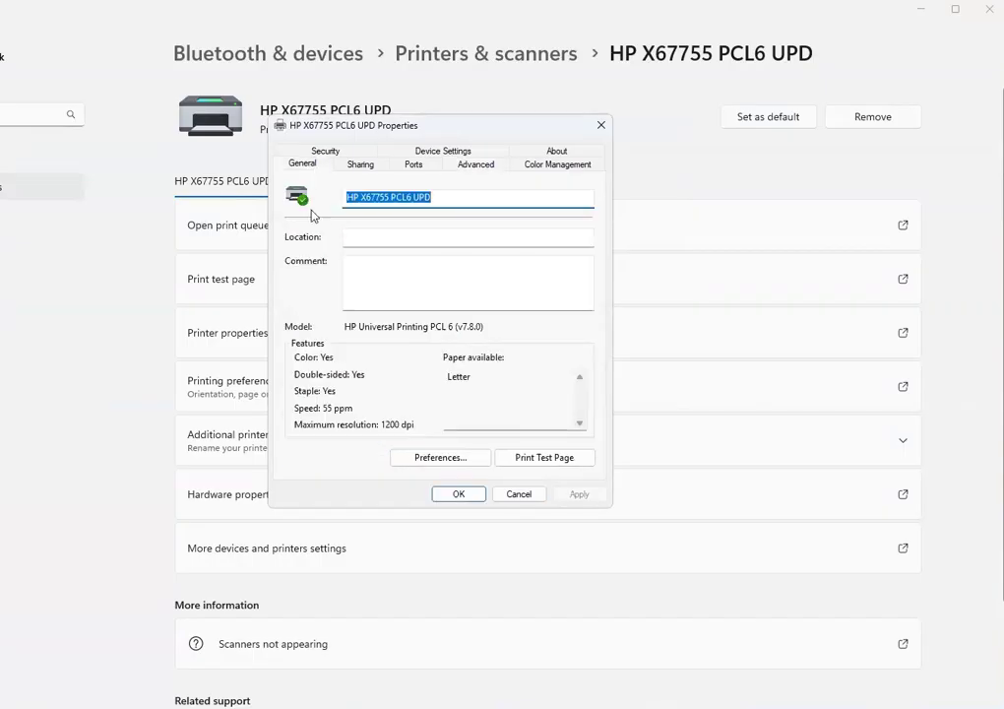
click(460, 459)
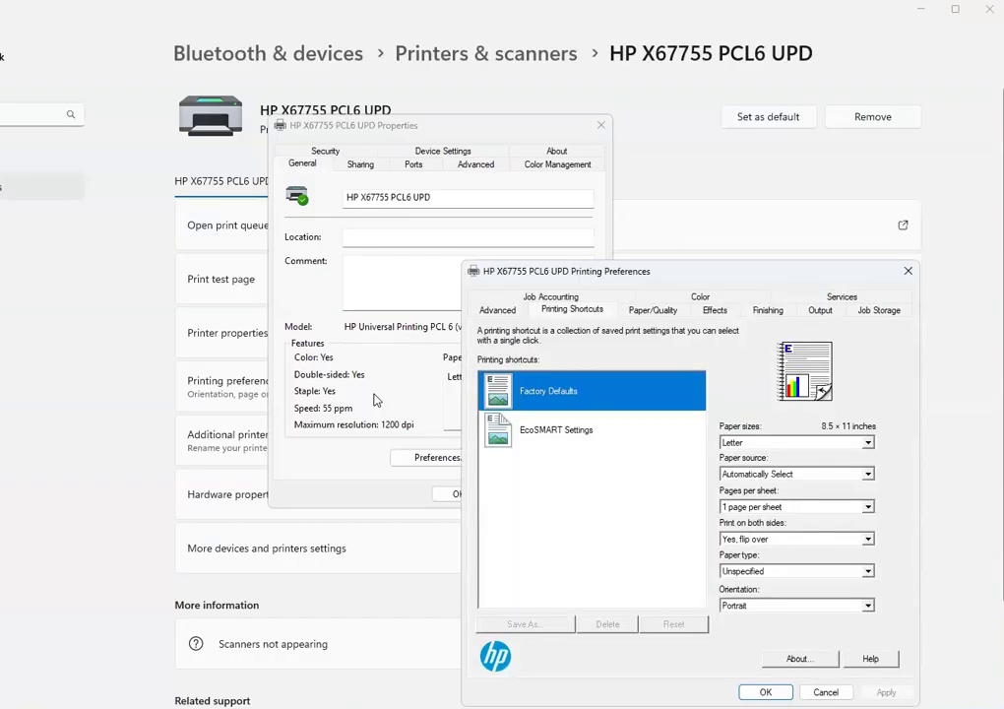
drag(684, 276, 441, 118)
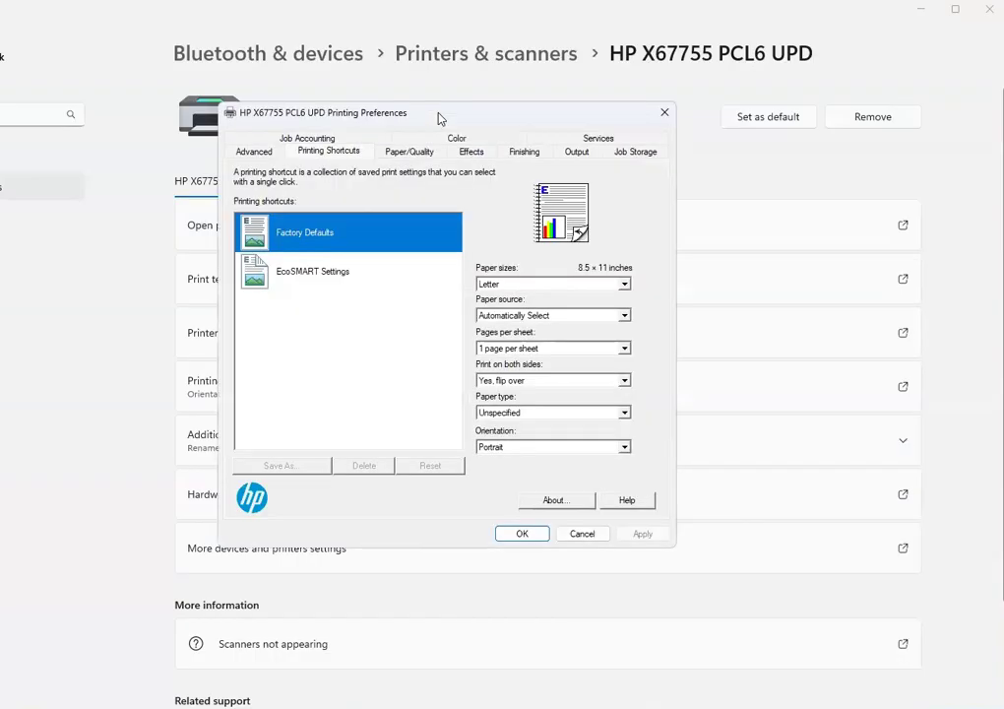
click(322, 139)
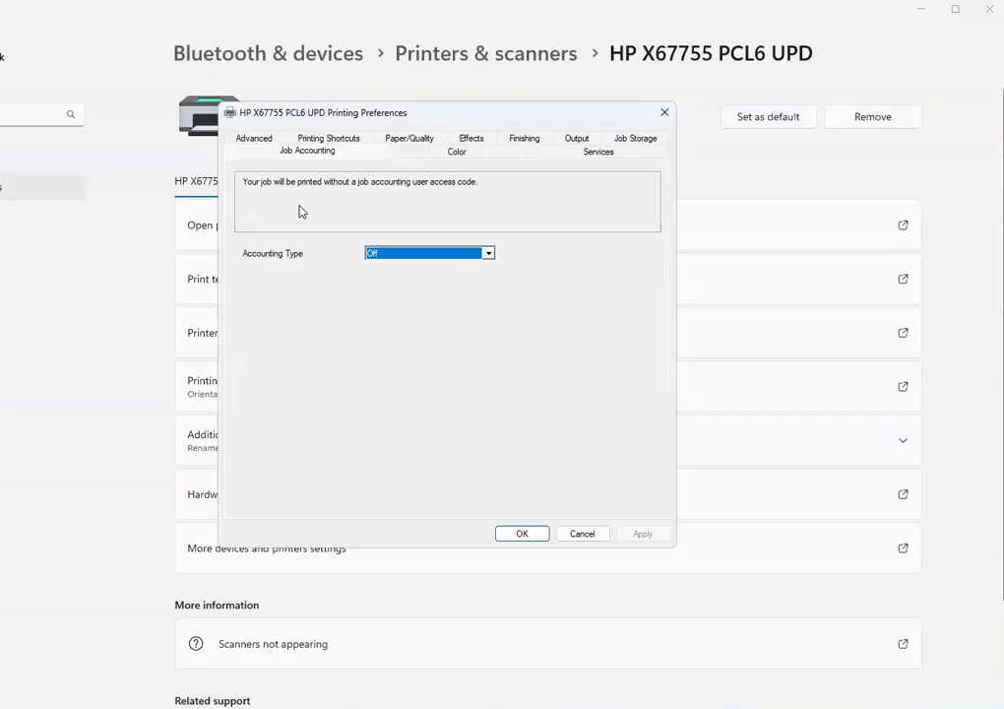
Set accounting to User Access Code only with a blank code field, always prompting when printing, and apply
click(384, 254)
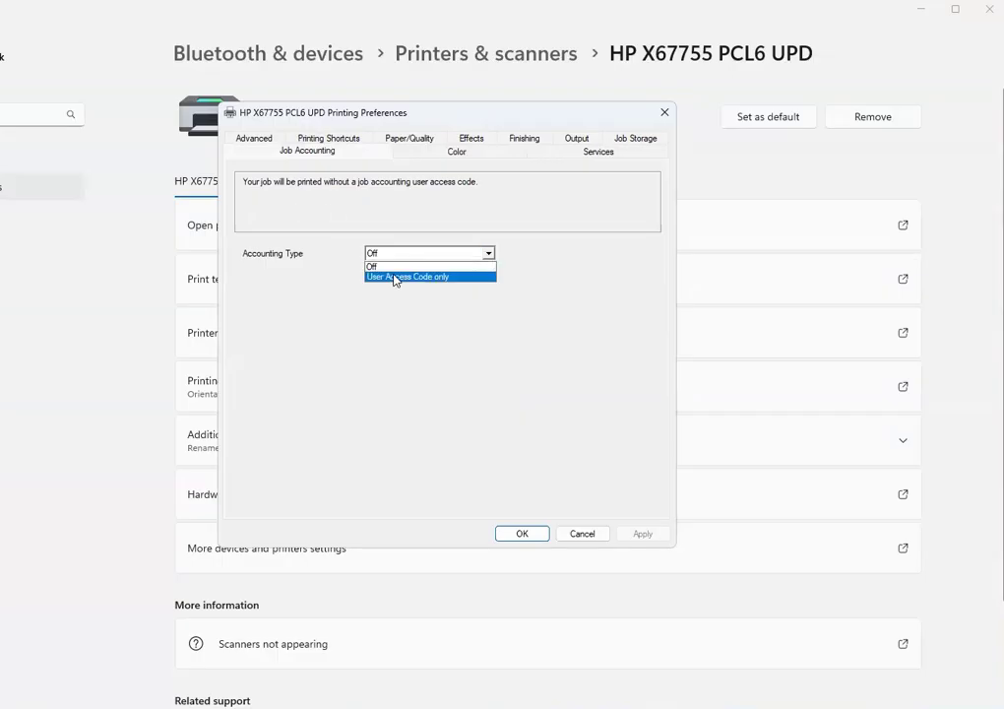
click(397, 278)
text(1234)
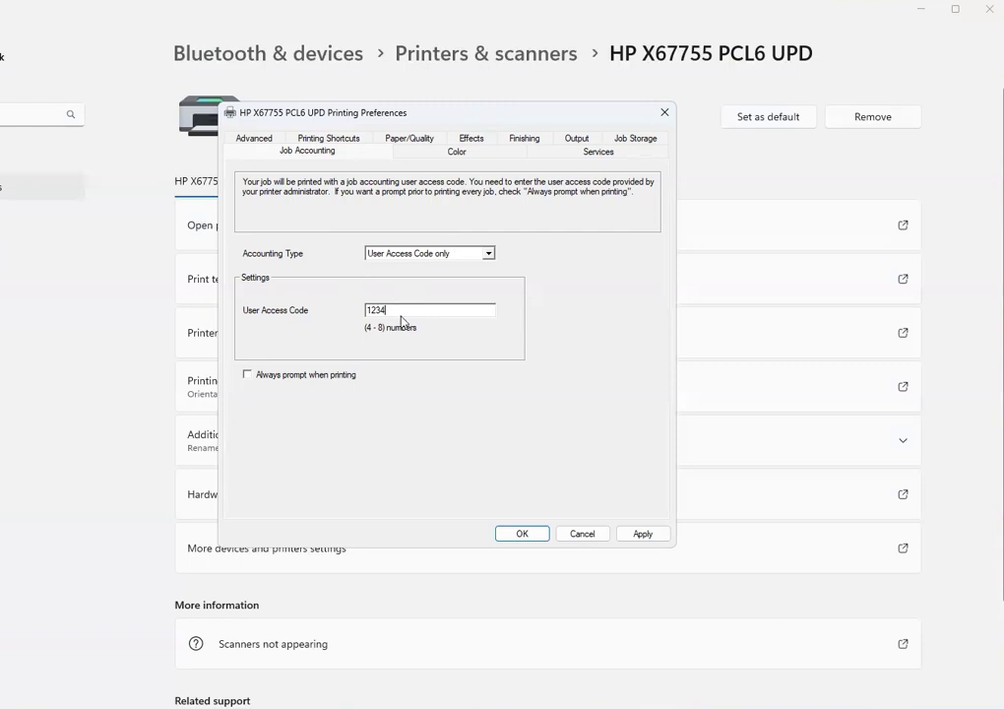
drag(409, 310, 343, 314)
key(BackSpace)
click(323, 377)
click(650, 538)
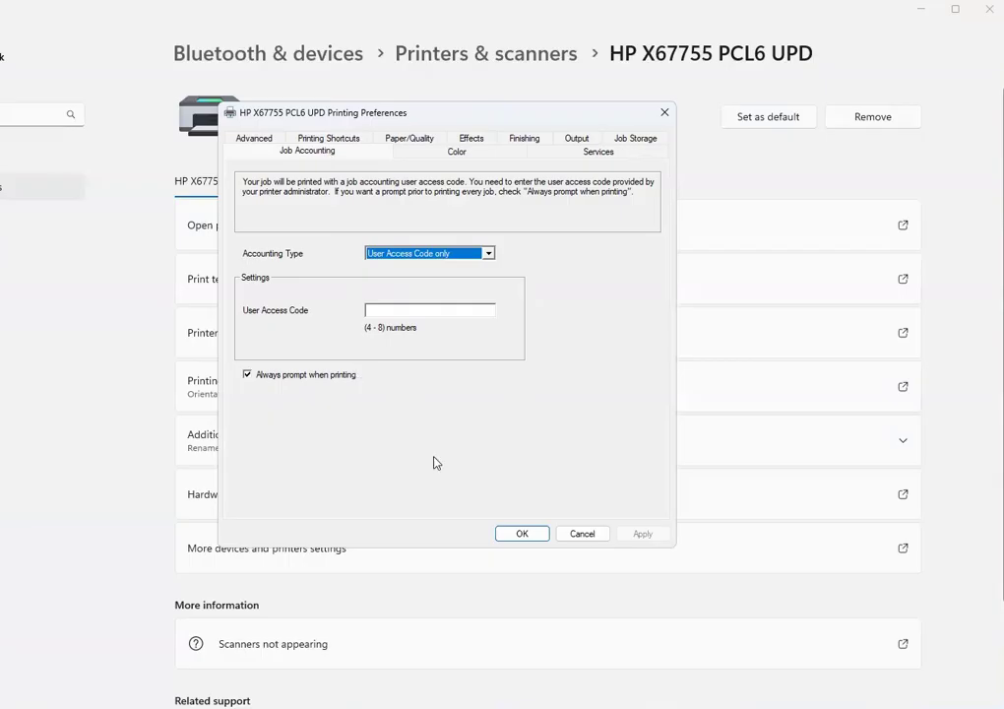
Save the preferences, then in Printing Defaults clear the stored code and enable always prompt when printing
click(527, 536)
click(474, 168)
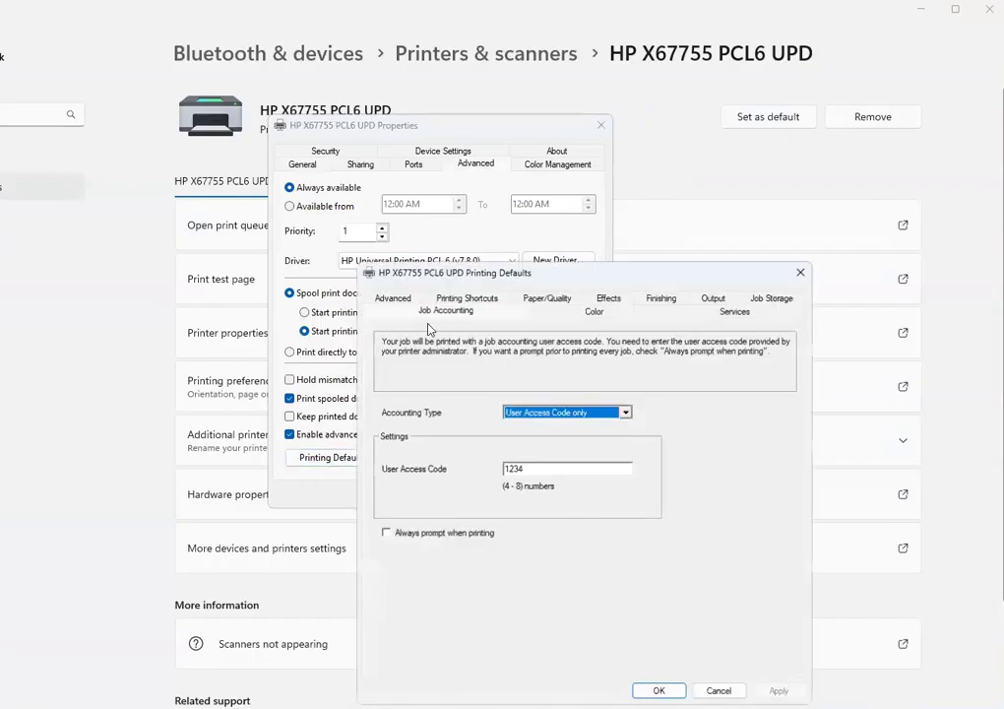
double_click(529, 469)
key(BackSpace)
click(413, 532)
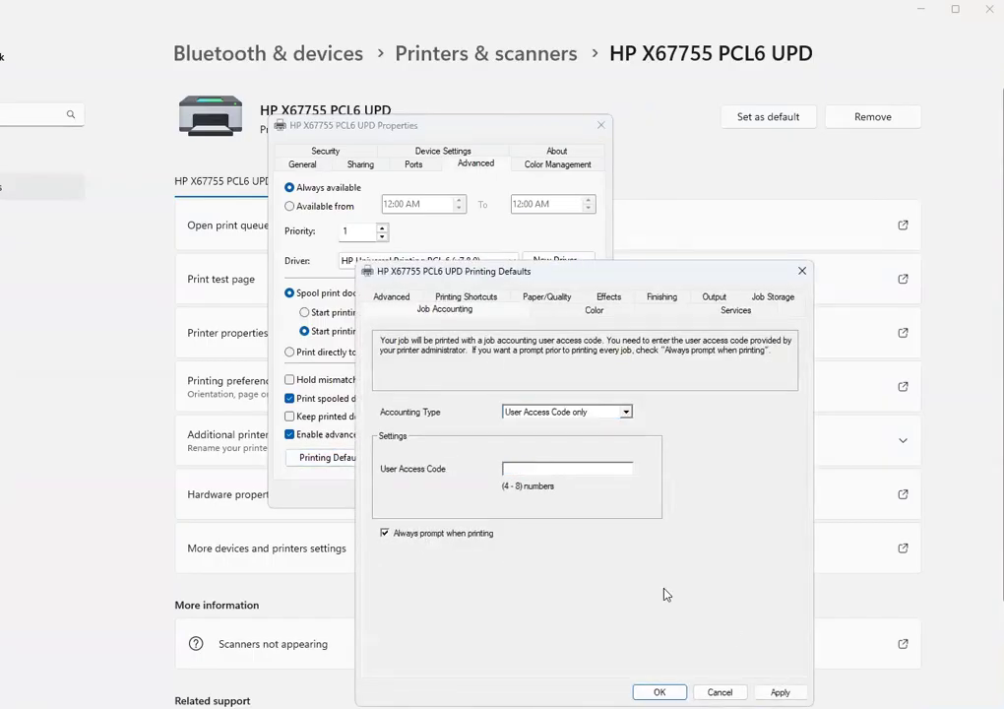
click(660, 692)
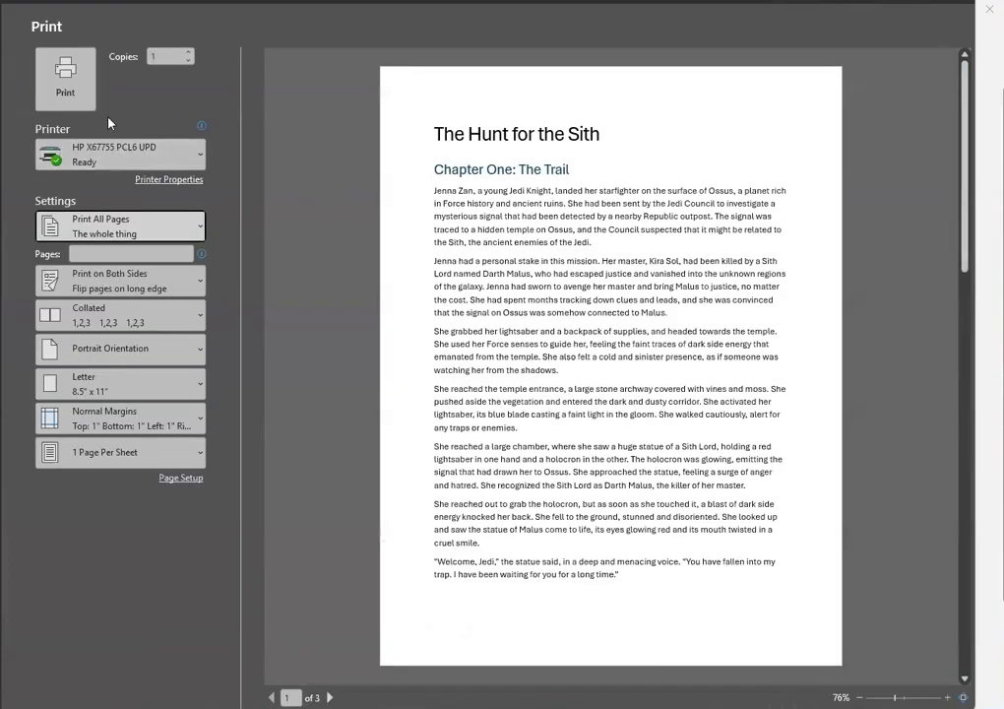
Print The Hunt for the Sith to the HP X67755 PCL6 UPD printer to trigger the Confirm Job Accounting prompt
click(67, 92)
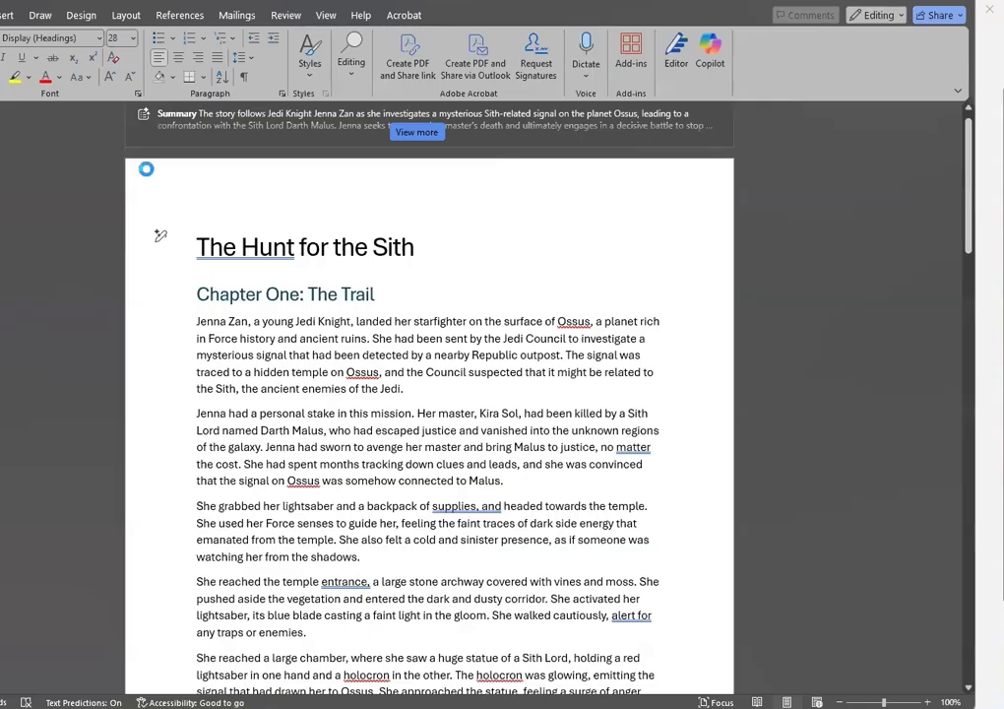